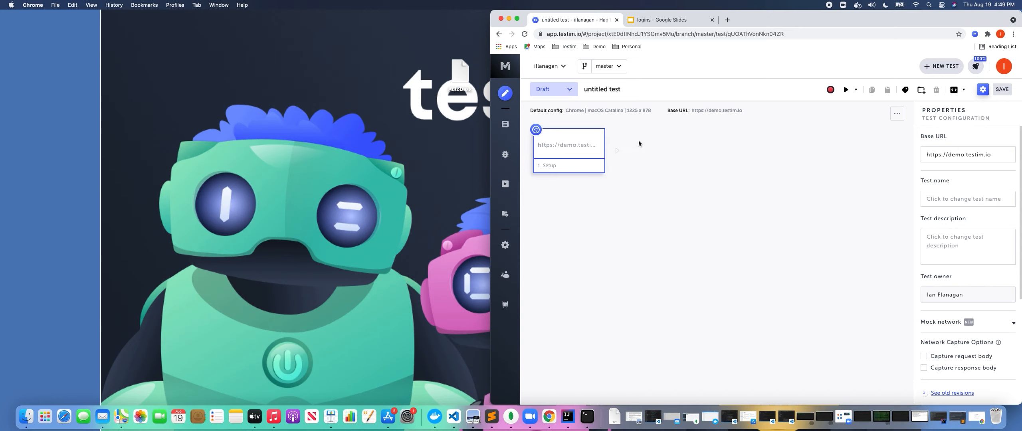
Record logging in to the demo app with the demo user's email and password.
click(617, 139)
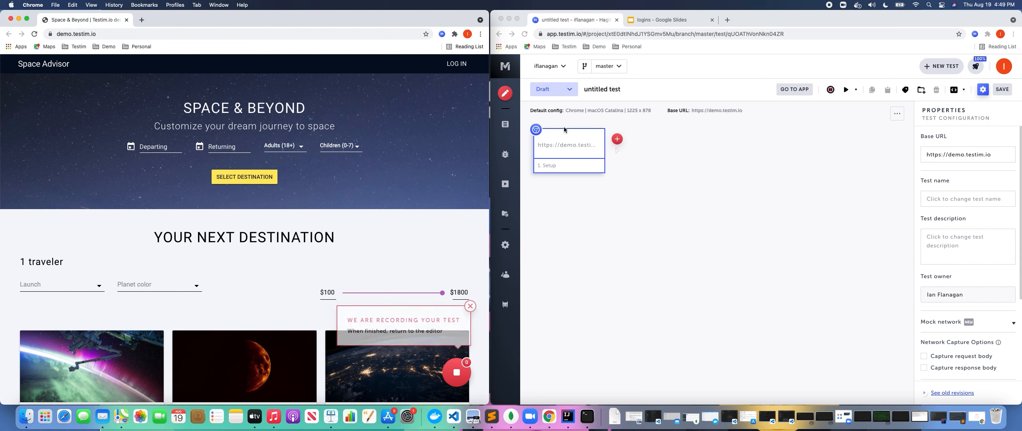
click(450, 66)
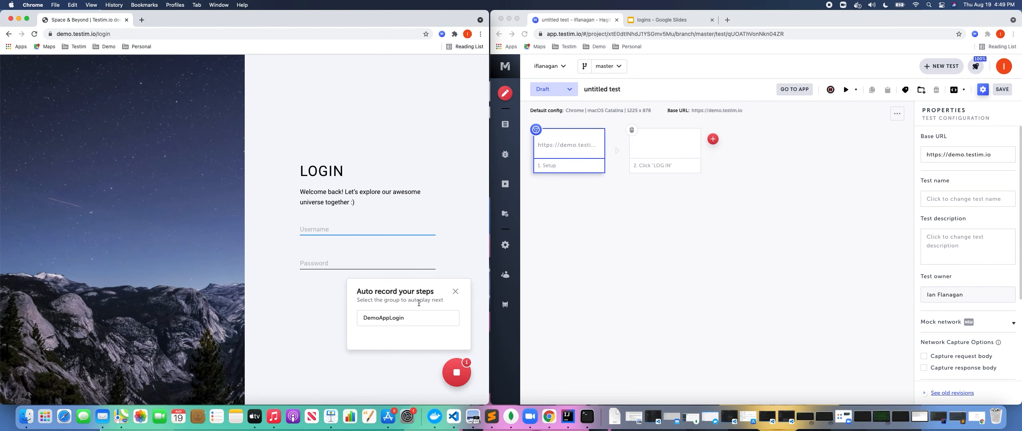
click(454, 291)
click(350, 228)
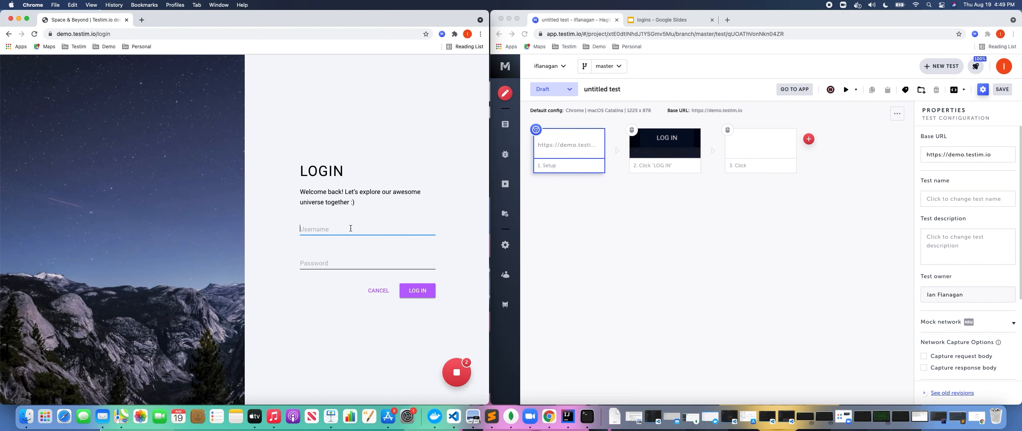
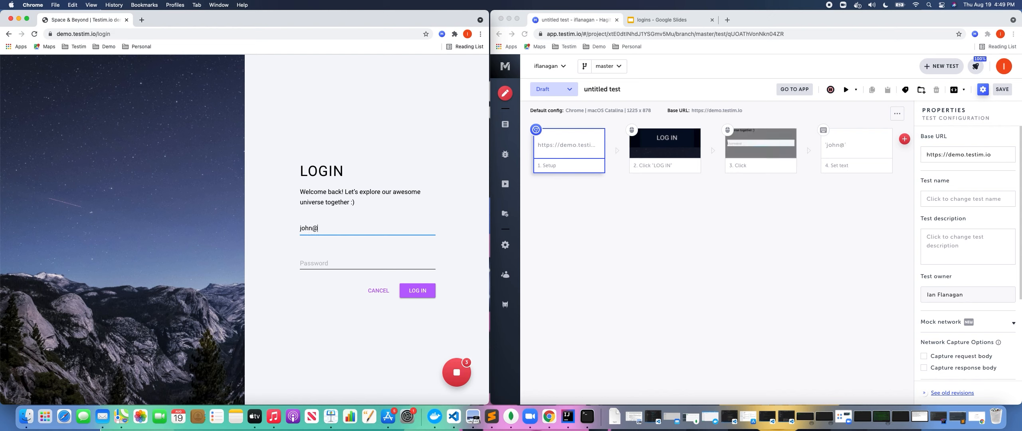
key(Tab)
text(123)
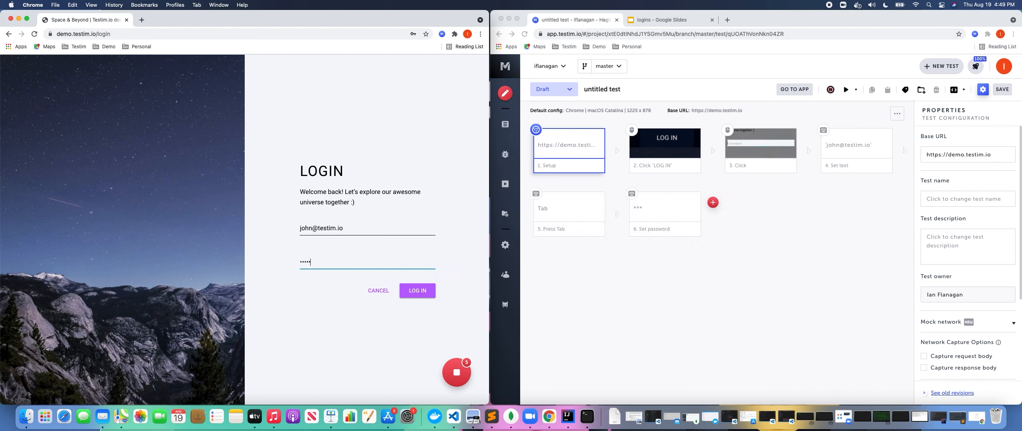
click(416, 295)
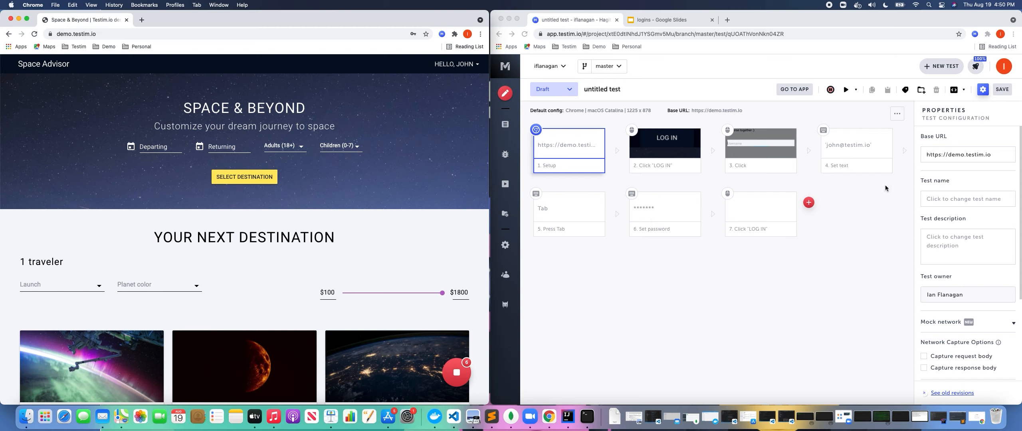
Add a Validate element text step on the 'HELLO, JOHN' greeting.
click(864, 213)
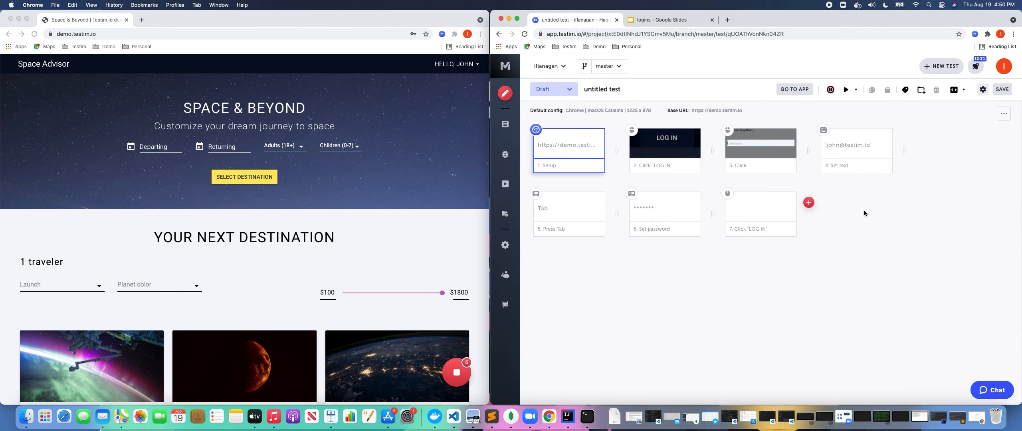
click(808, 203)
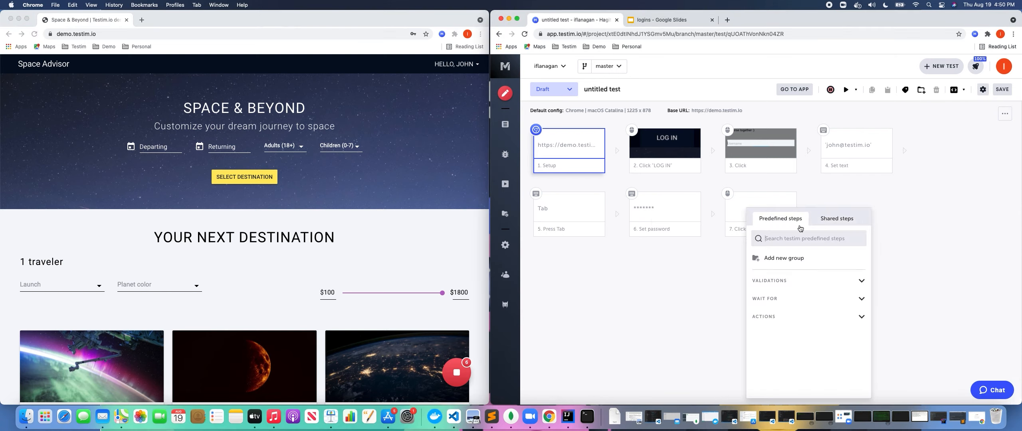
click(786, 281)
scroll(804, 312, down, 3)
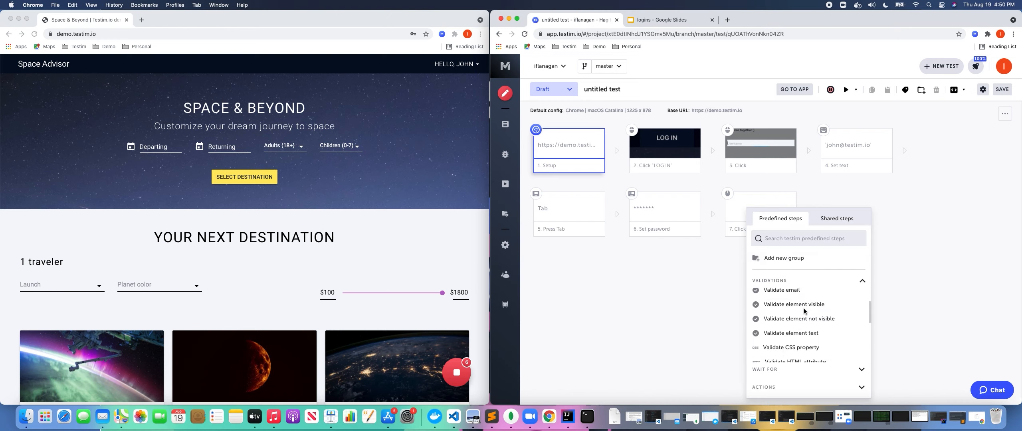
click(793, 333)
click(458, 67)
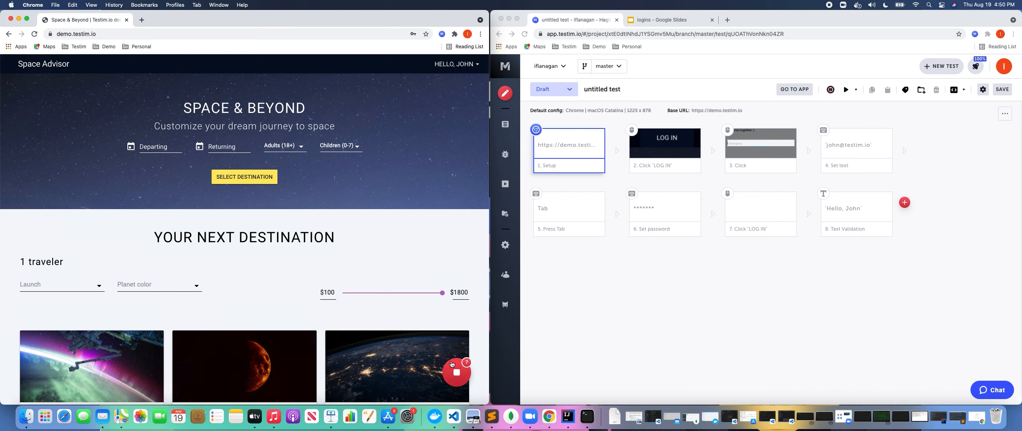
Record logging out through the HELLO, JOHN account menu and stop recording.
click(450, 64)
click(448, 81)
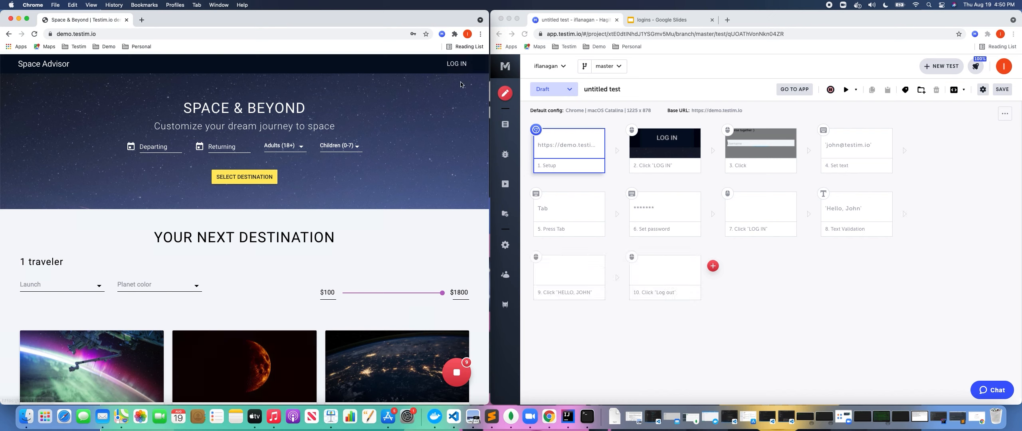
click(456, 372)
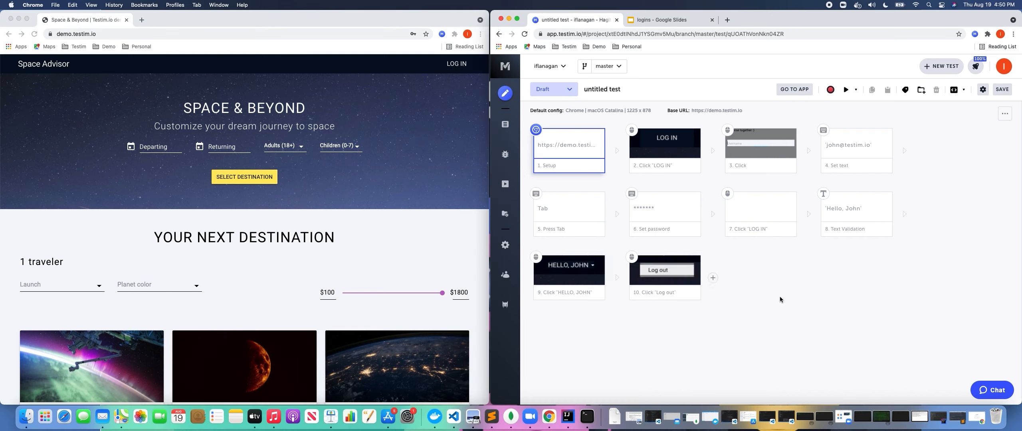
Save the test as 'bestpracticeslogin', replacing the default untitled name.
click(1001, 89)
click(710, 218)
key(super+a)
key(BackSpace)
text(bestpra)
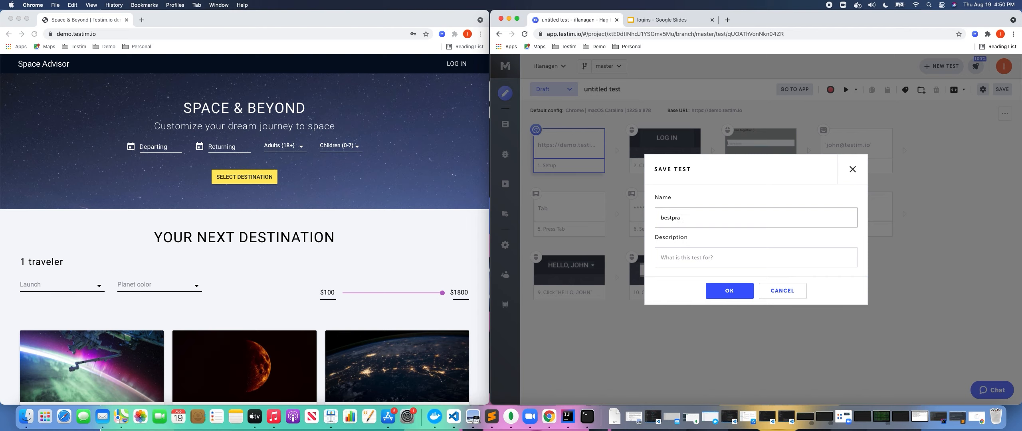
text(cticeslogin)
click(741, 295)
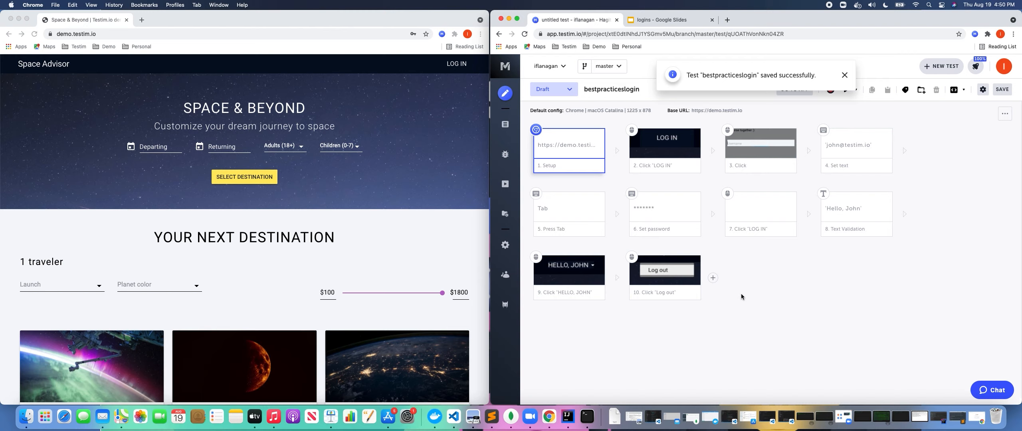
click(844, 75)
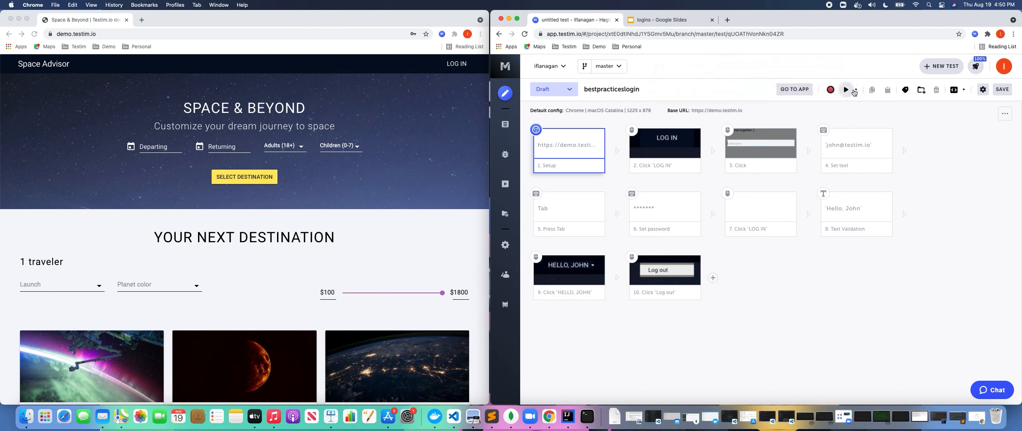
Run the test locally with Incognito mode kept on, and let it pass.
click(855, 91)
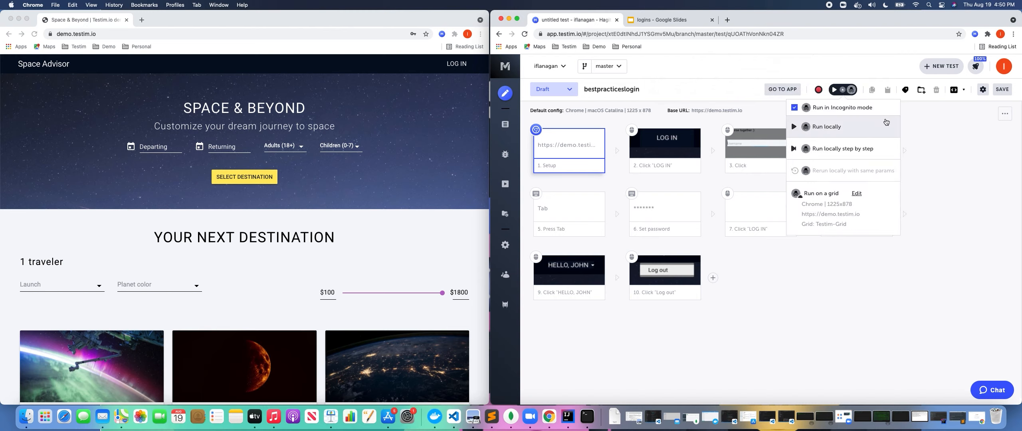
click(834, 110)
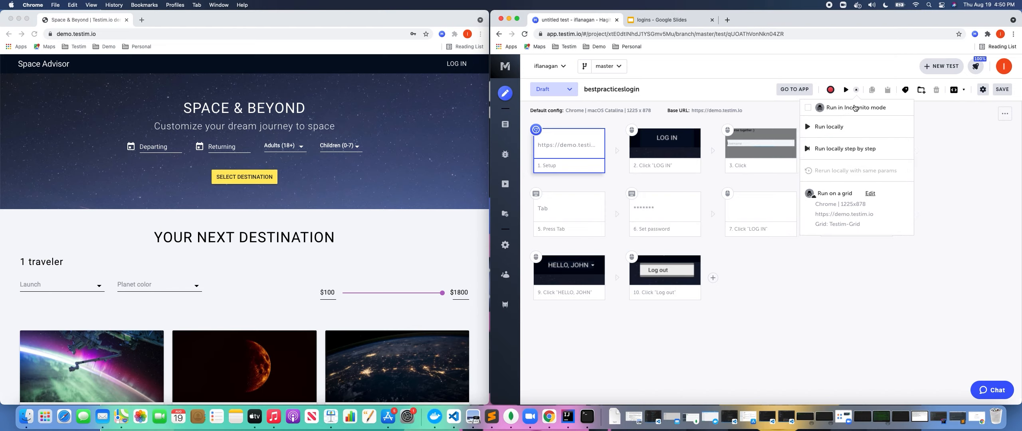
click(855, 108)
click(835, 91)
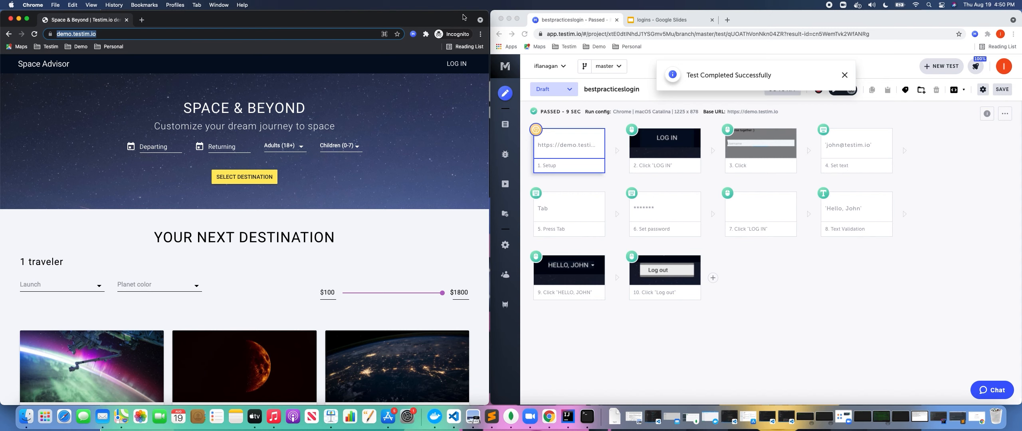
click(773, 277)
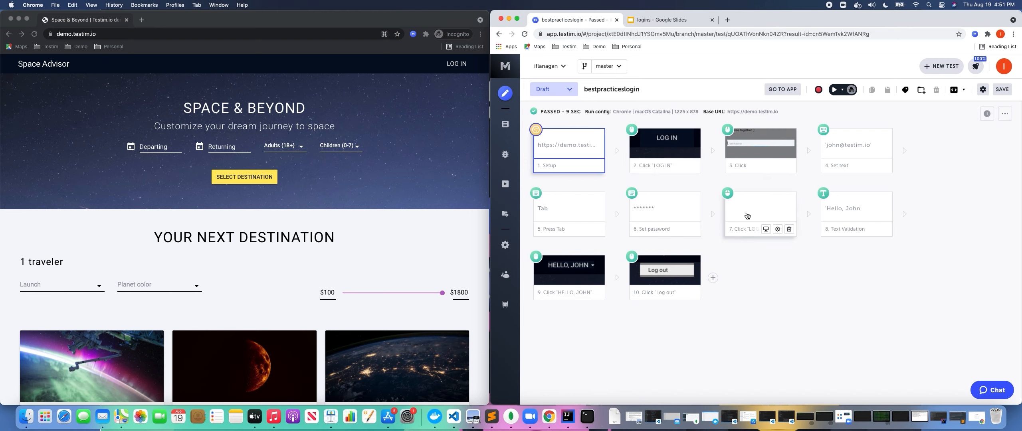
Delete the recorded Press Tab step from the test.
click(572, 219)
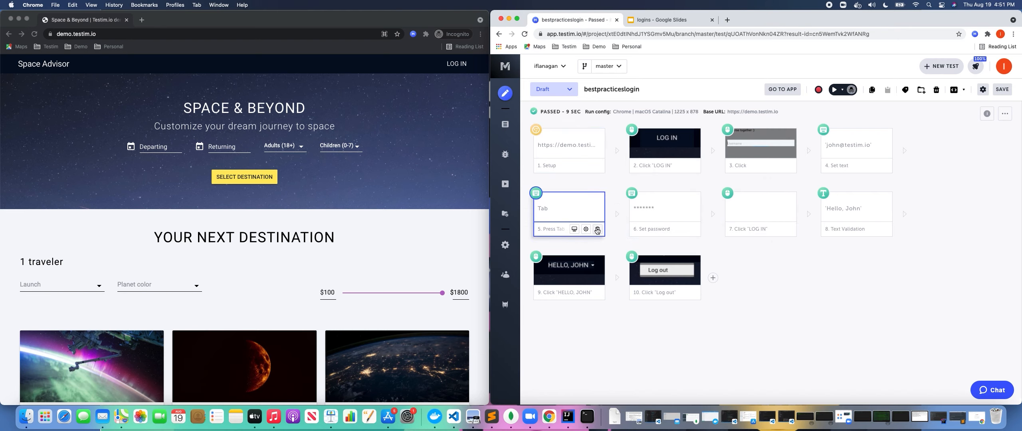
click(597, 228)
click(726, 272)
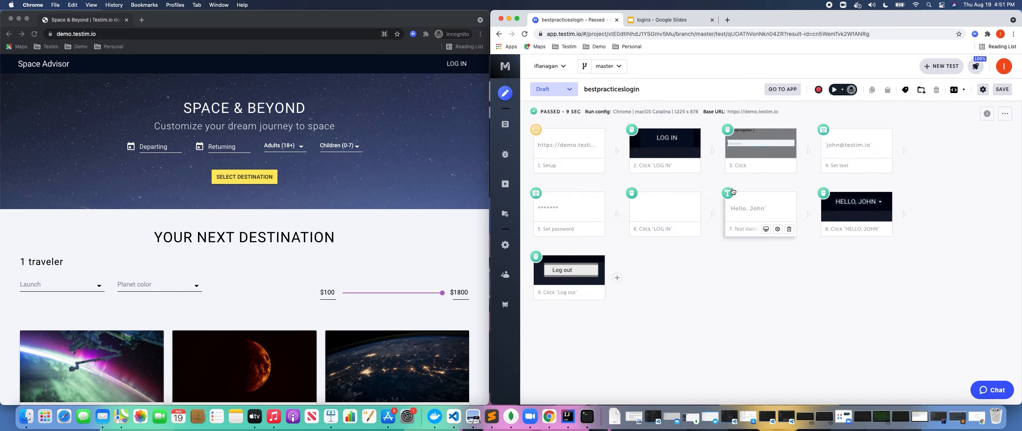
Group the five login steps into a shared group named LoginBestPractice.
click(670, 146)
shift+click(744, 146)
shift+click(832, 148)
shift+click(586, 207)
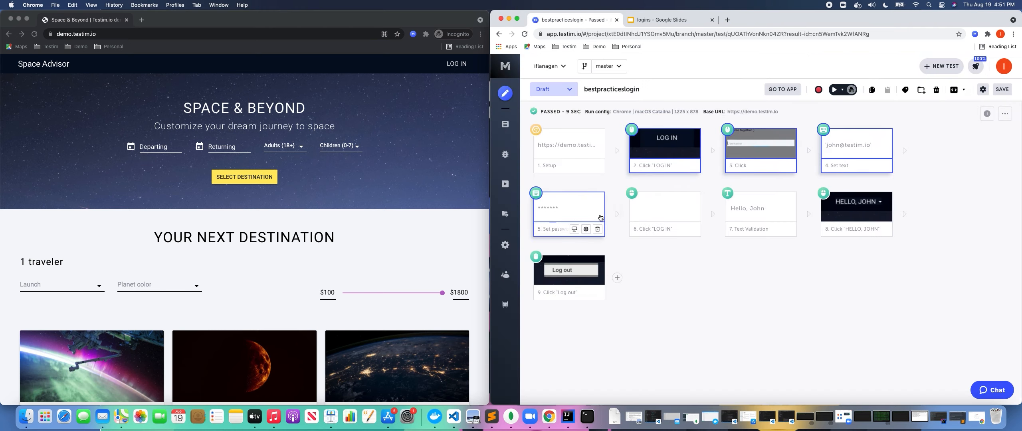
shift+click(671, 212)
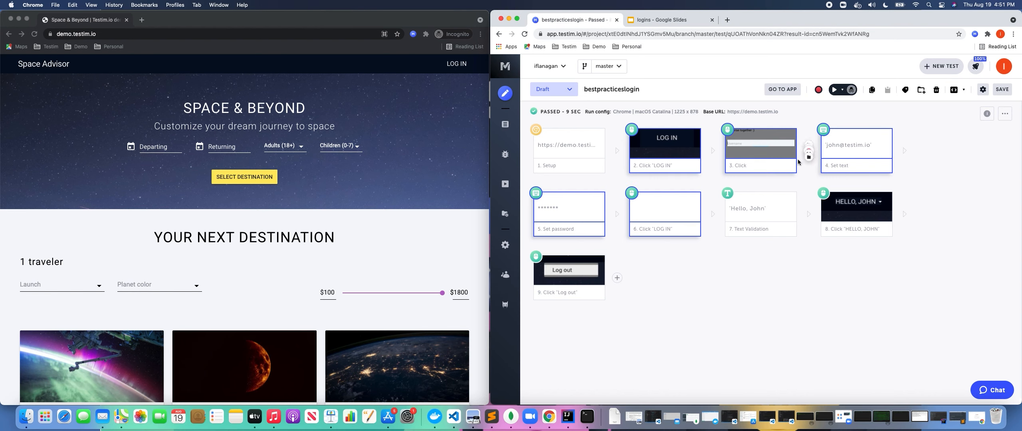
click(921, 89)
text(Lo)
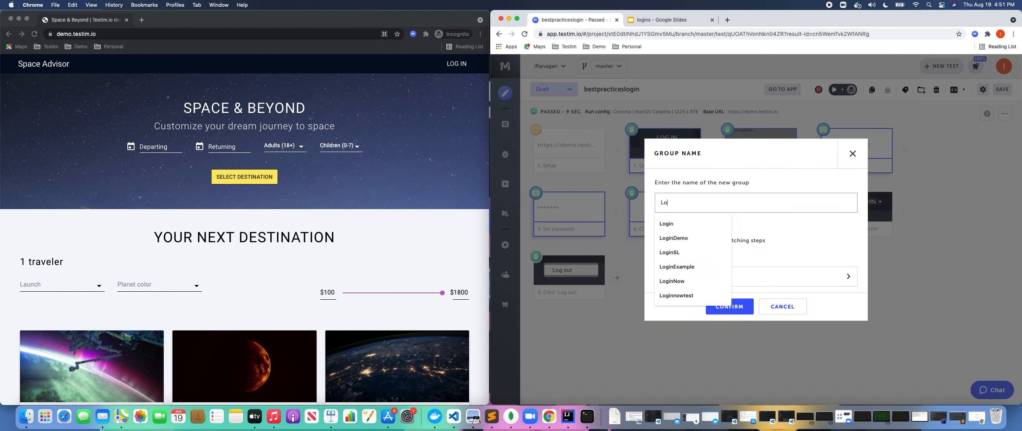
text(ginBestPractice)
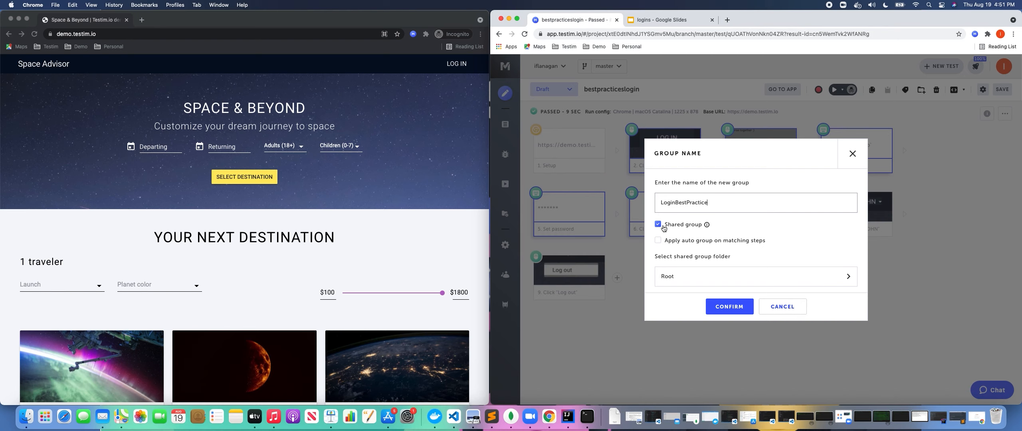
click(738, 316)
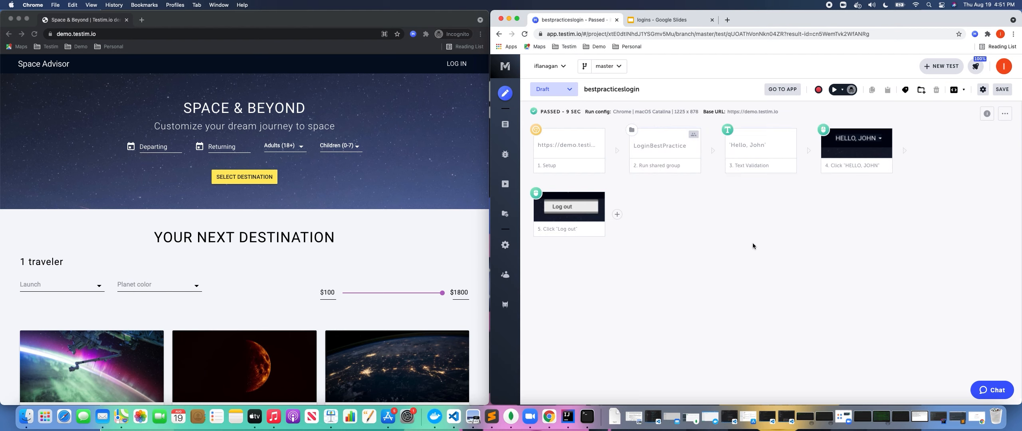
Add three JS parameters to LoginBestPractice: username, password and loggedInUser.
mouse_move(680, 165)
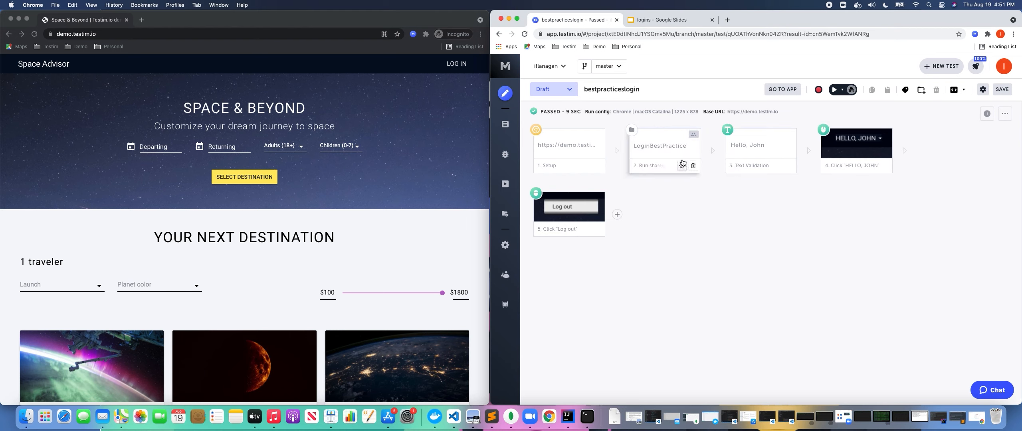
click(682, 167)
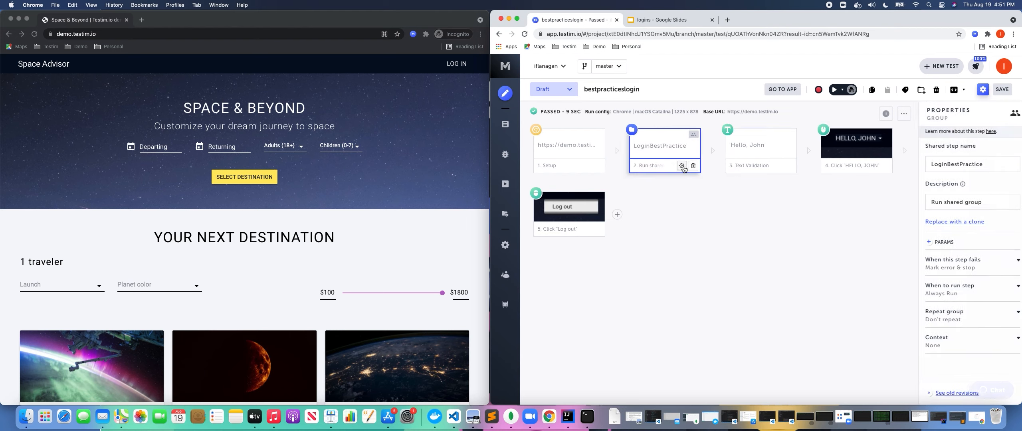
click(925, 242)
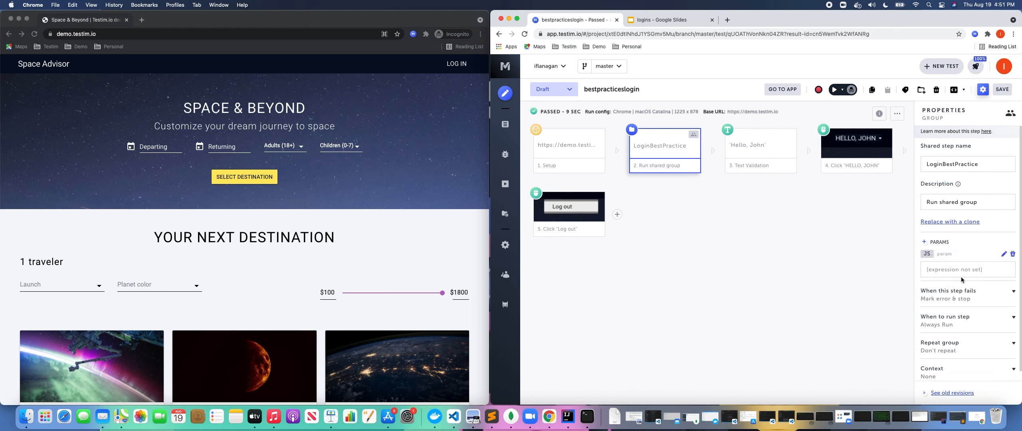
click(1004, 254)
text(username)
click(924, 242)
click(930, 256)
click(1003, 286)
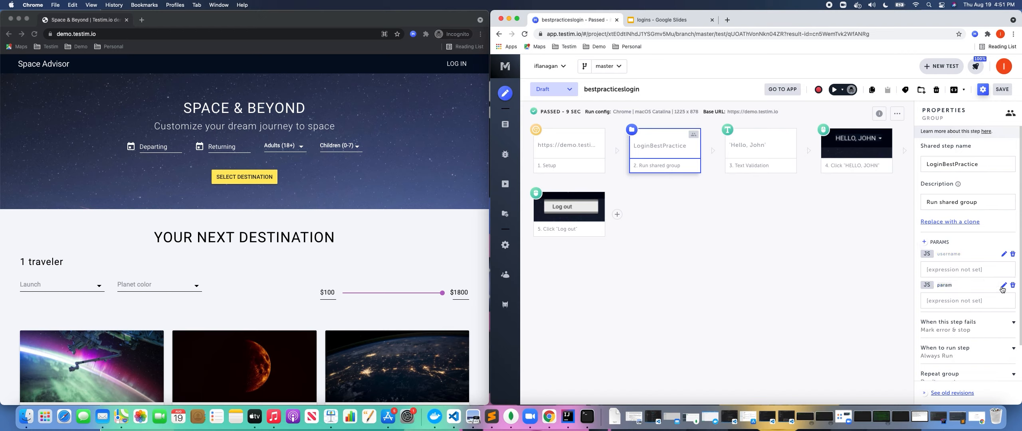
text(password)
click(928, 243)
click(930, 256)
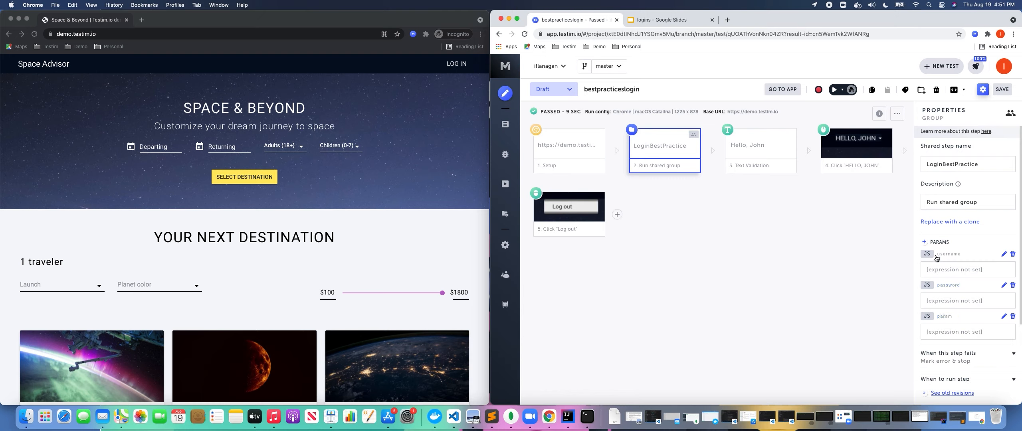
click(1003, 316)
text(loggedInUser)
Fill the parameter values with the demo email, a password, and 'Hello, John'.
click(964, 269)
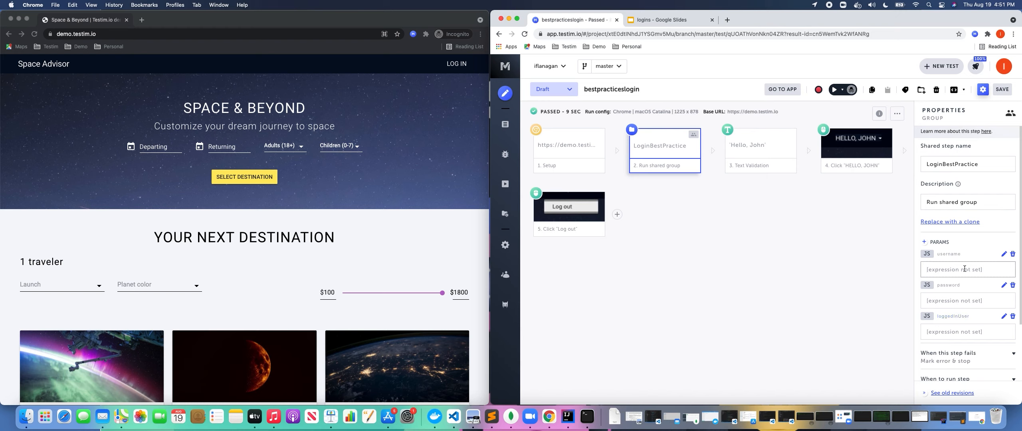
key(Tab)
text('!@#<>*&^)
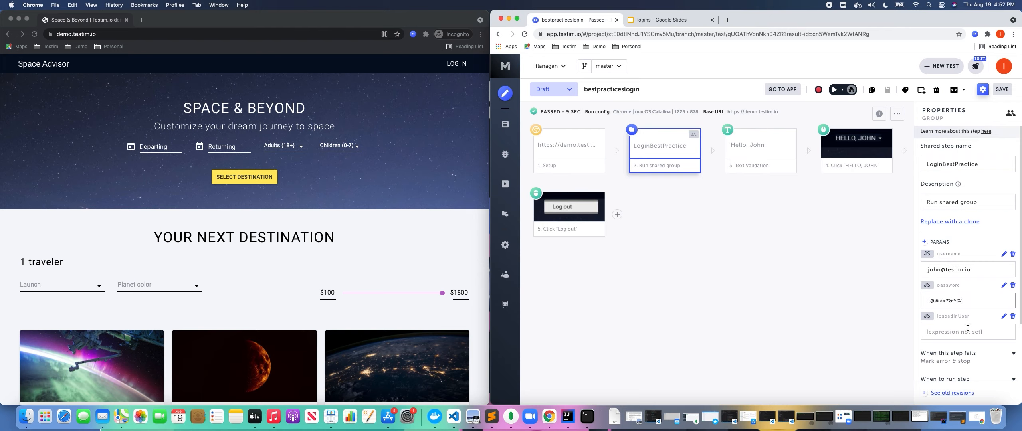
click(965, 334)
text('Hell)
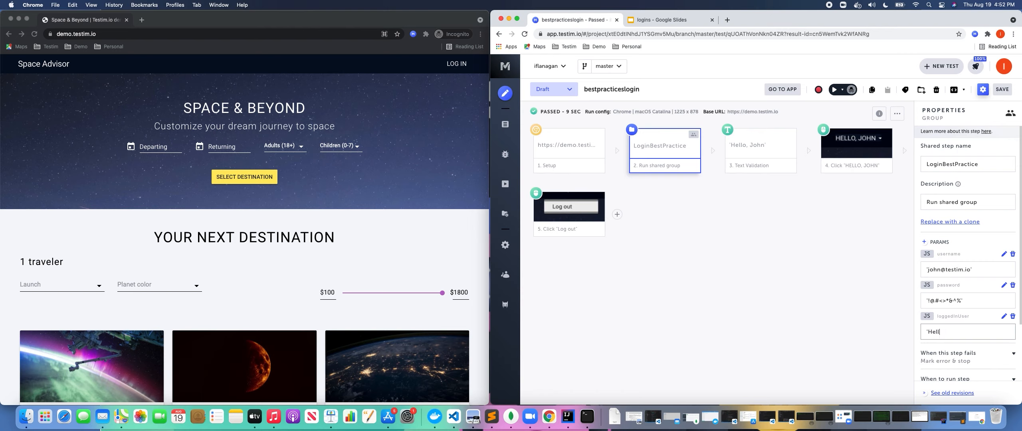
text(o, John')
Inside LoginBestPractice, make the Set text step assign the username parameter.
double_click(660, 151)
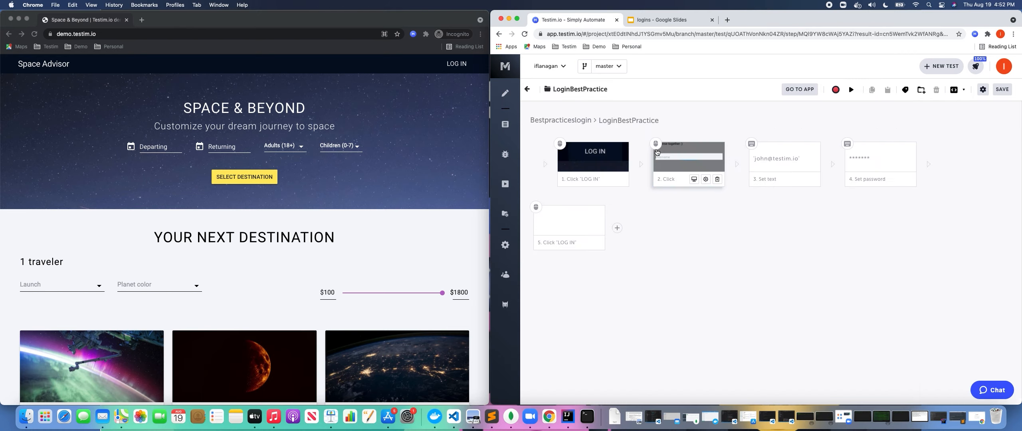
click(794, 161)
click(802, 179)
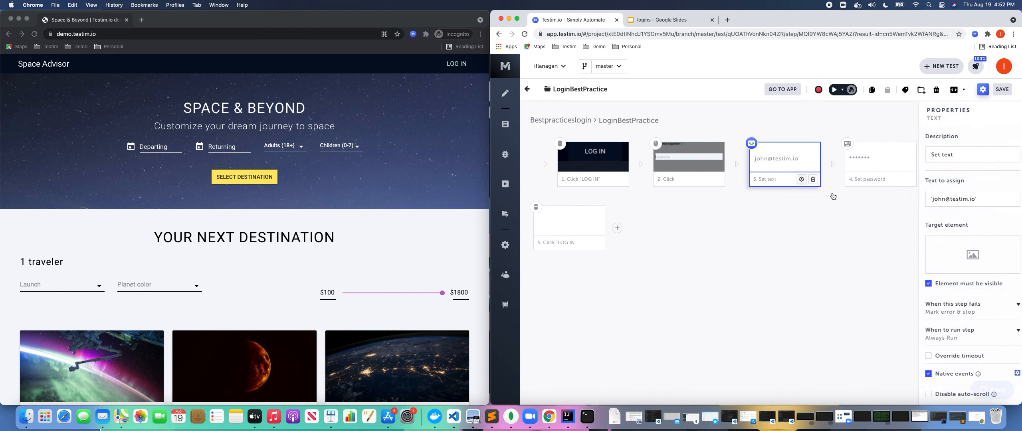
drag(978, 201, 918, 202)
key(BackSpace)
text(username)
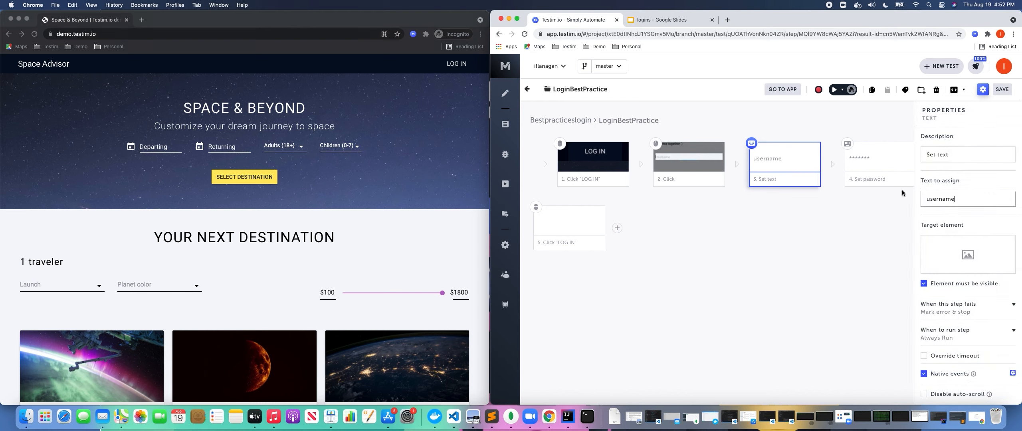
Make the Set password step assign the password parameter, then return to the parent test.
click(898, 181)
key(BackSpace)
text(password)
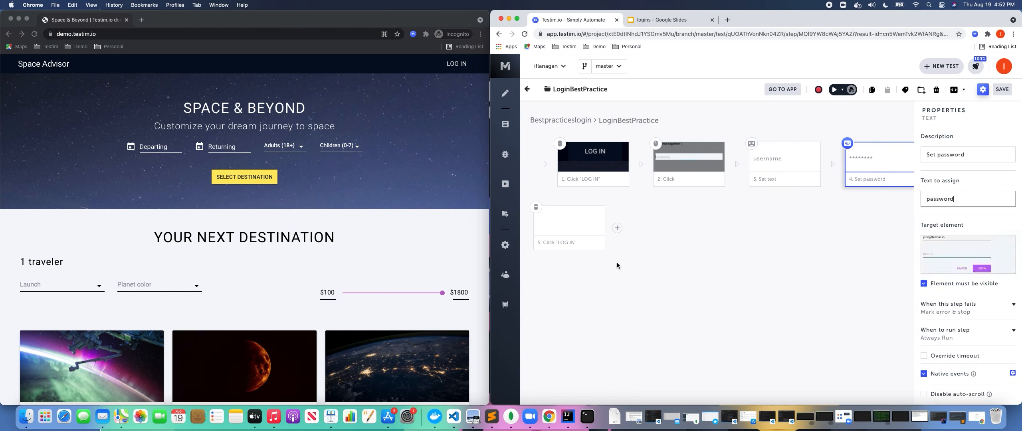
click(731, 196)
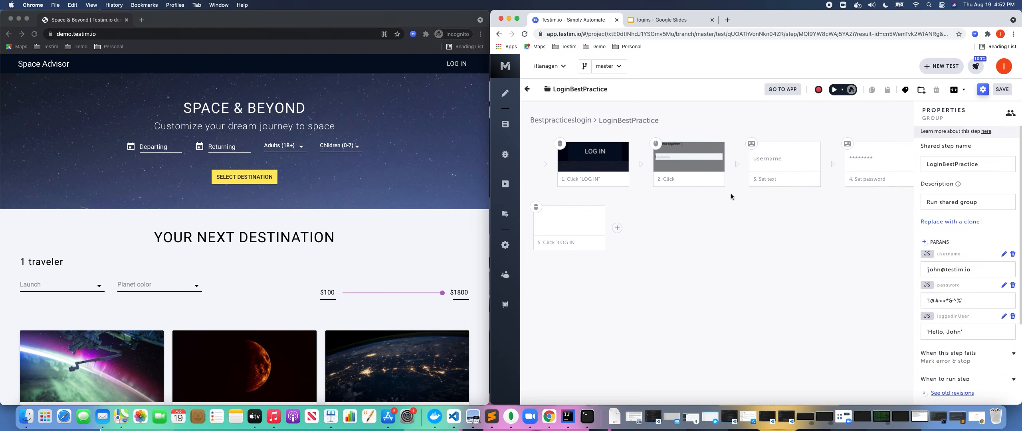
click(527, 89)
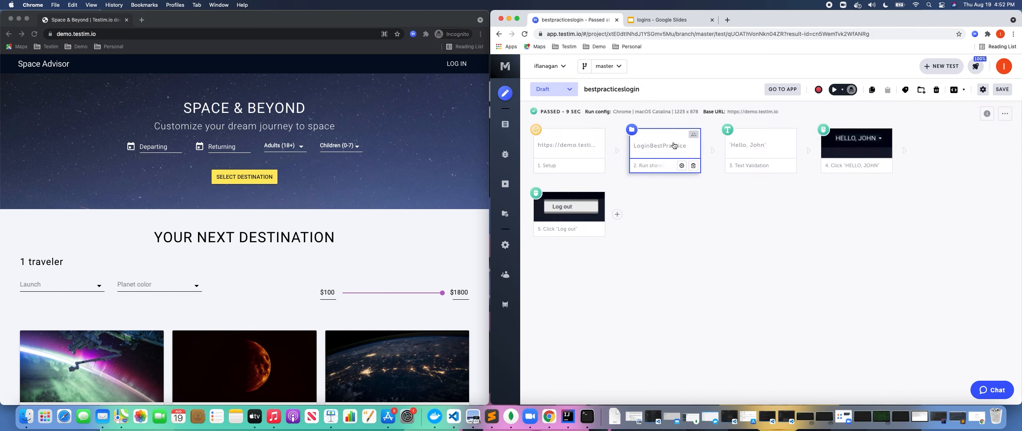
Change the group's Text Validation expected value from 'Hello, John' to loggedInUser.
click(747, 146)
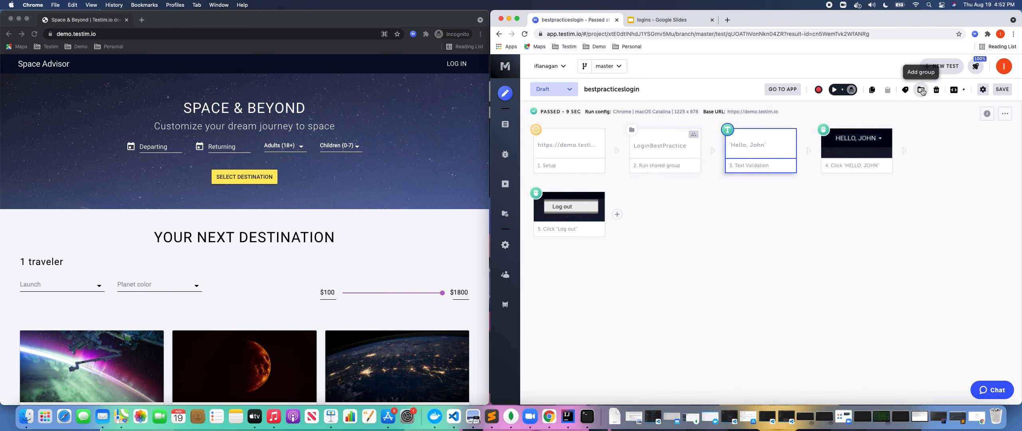
click(873, 91)
double_click(683, 152)
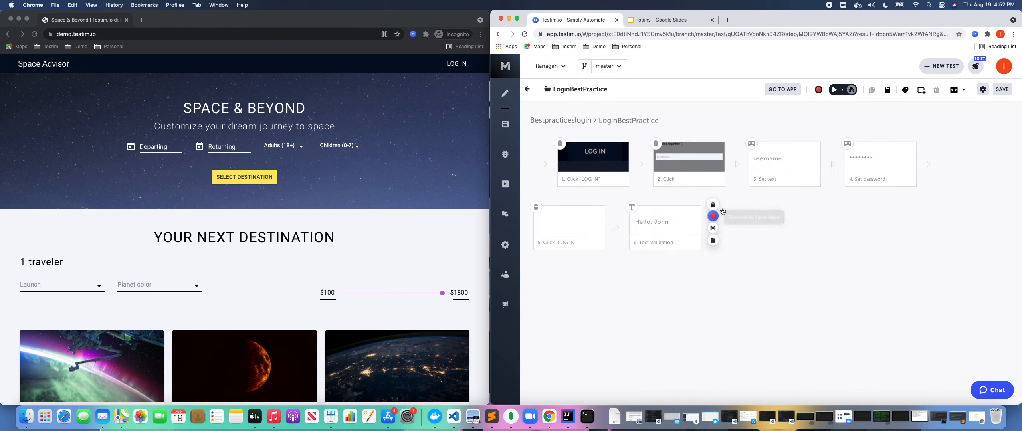
click(663, 242)
click(681, 243)
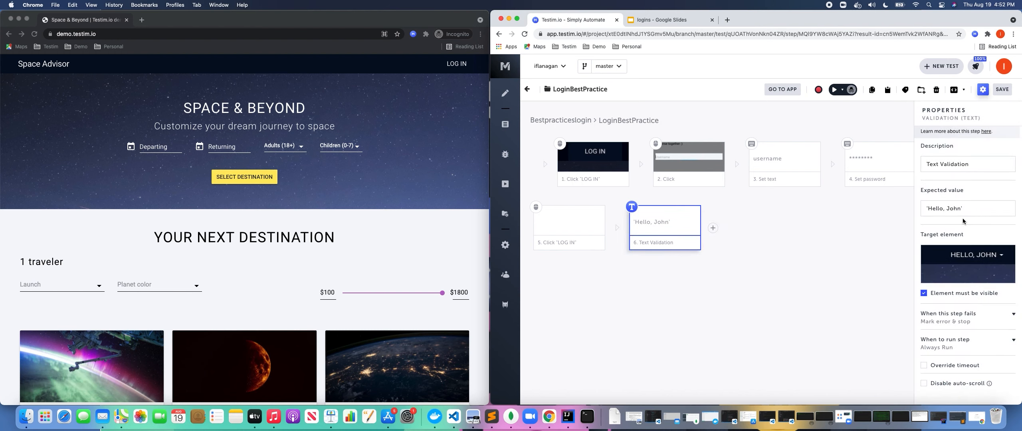
click(987, 207)
drag(917, 210, 989, 209)
text(logged)
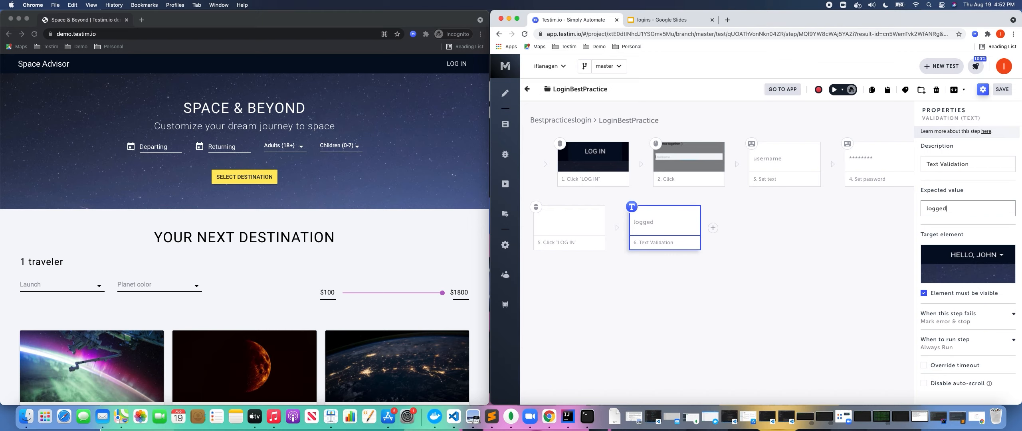
text(InUser)
click(983, 89)
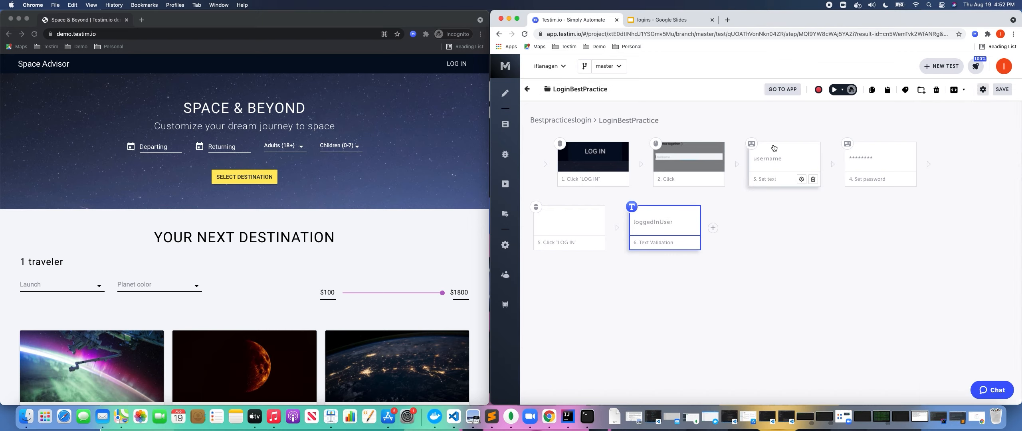
click(527, 89)
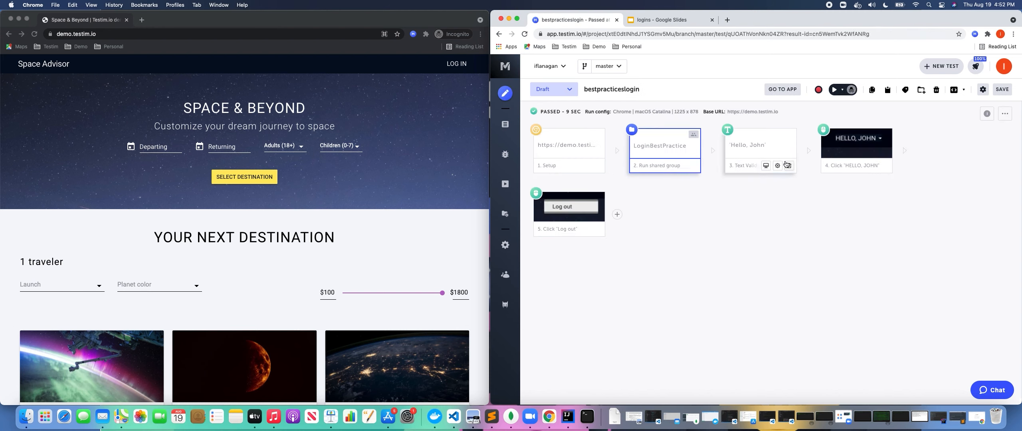
Delete the parent test's standalone 'Hello, John' Text Validation step.
click(789, 166)
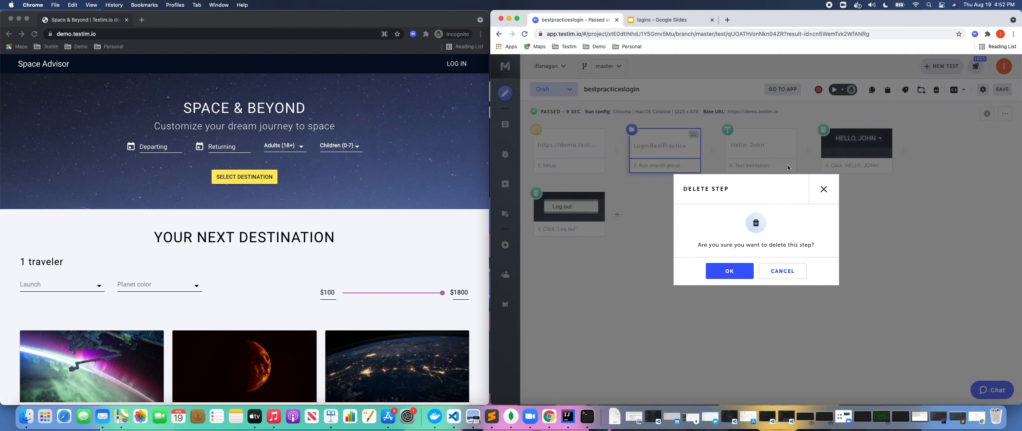
click(745, 271)
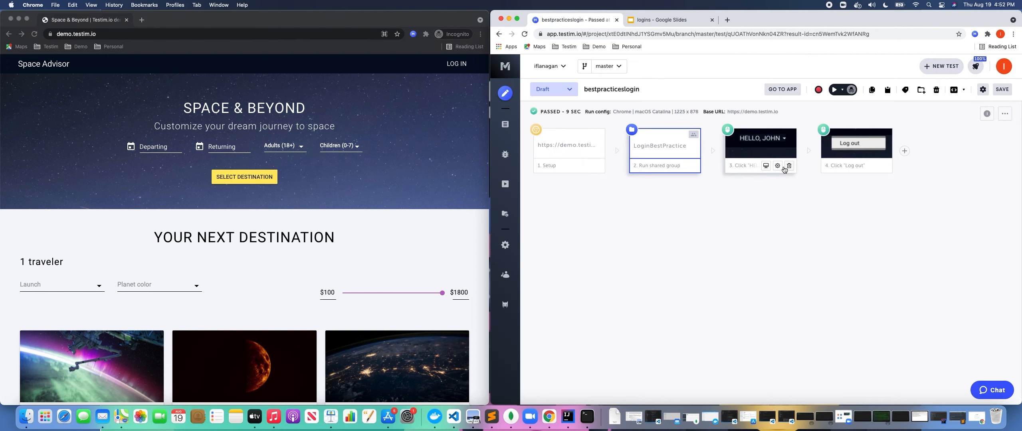
click(778, 166)
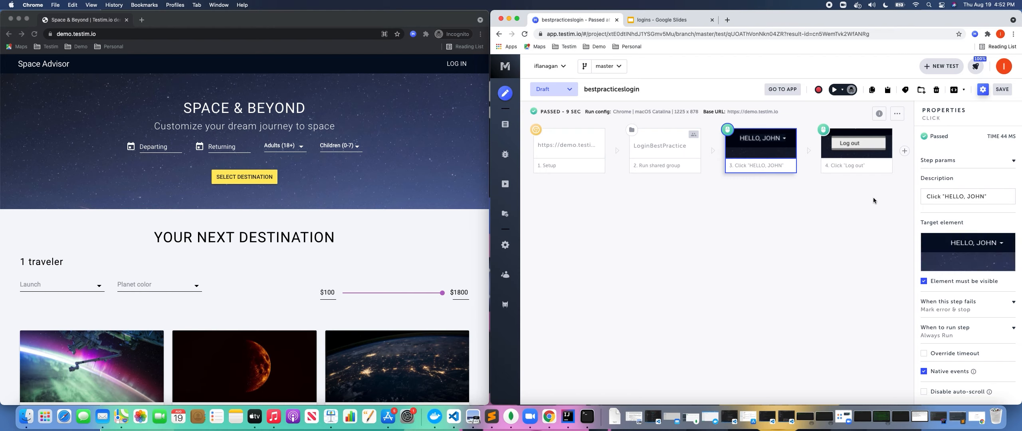
click(982, 90)
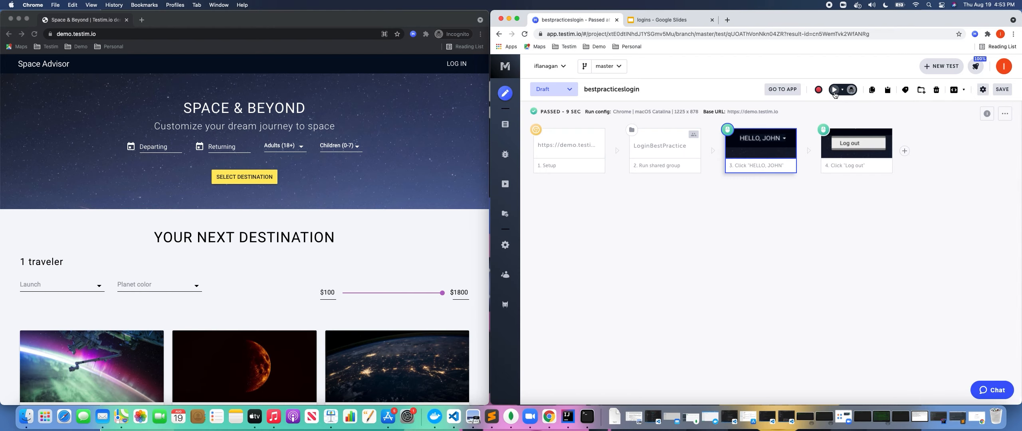
Rerun bestpracticeslogin and dismiss the 'Test Completed Successfully' notice.
click(834, 91)
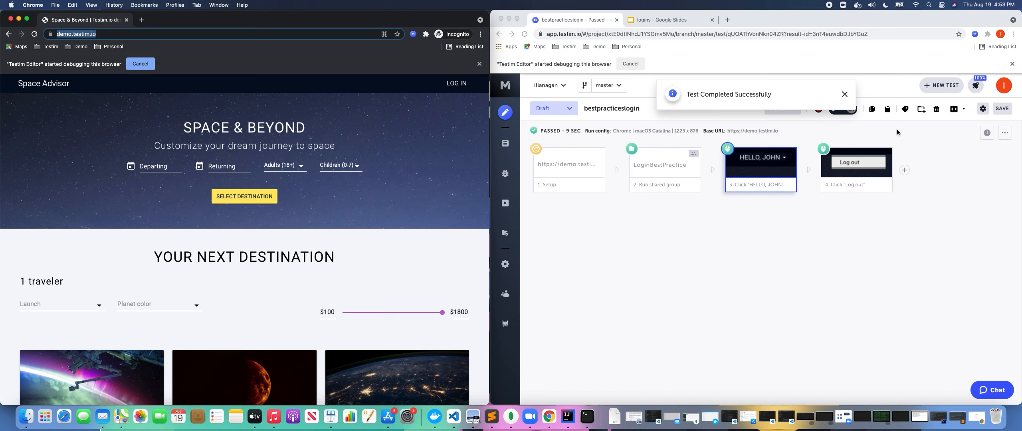
click(844, 94)
mouse_move(684, 169)
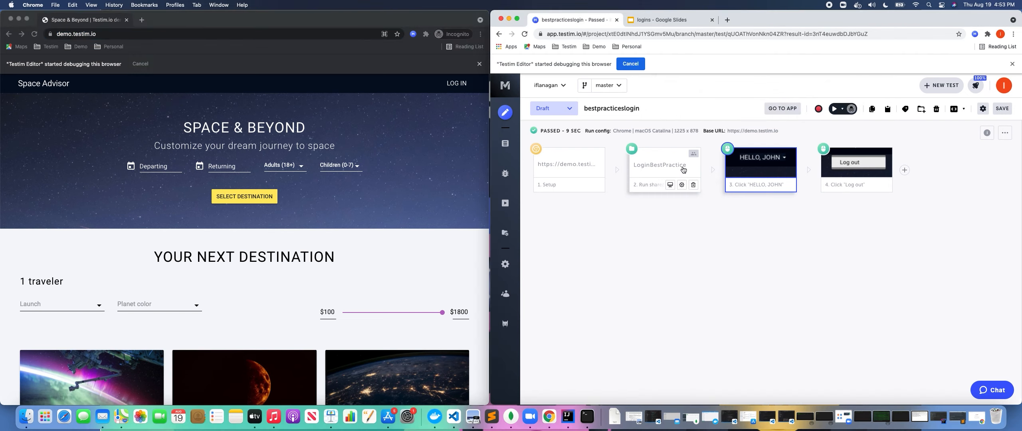
Make LoginBestPractice run only when the LOG IN element shows 'Log in', then select steps 3 and 4.
click(682, 166)
scroll(956, 303, down, 5)
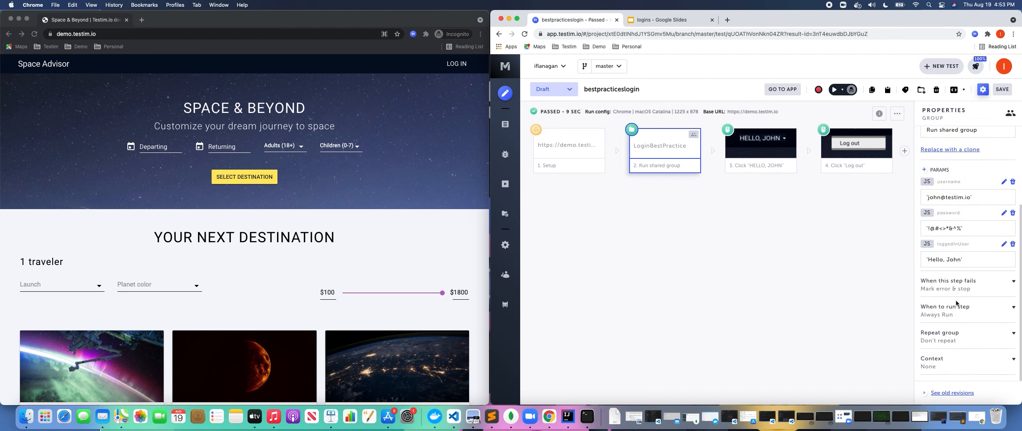
click(930, 311)
scroll(938, 314, down, 2)
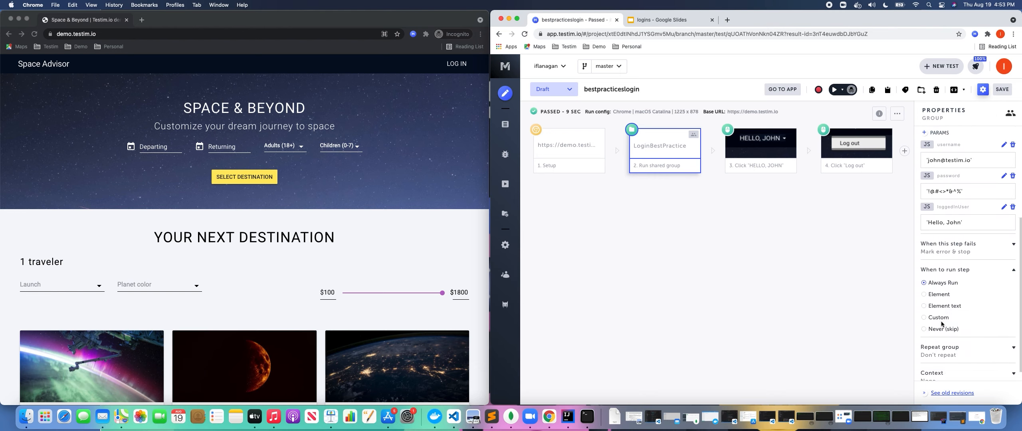
click(925, 305)
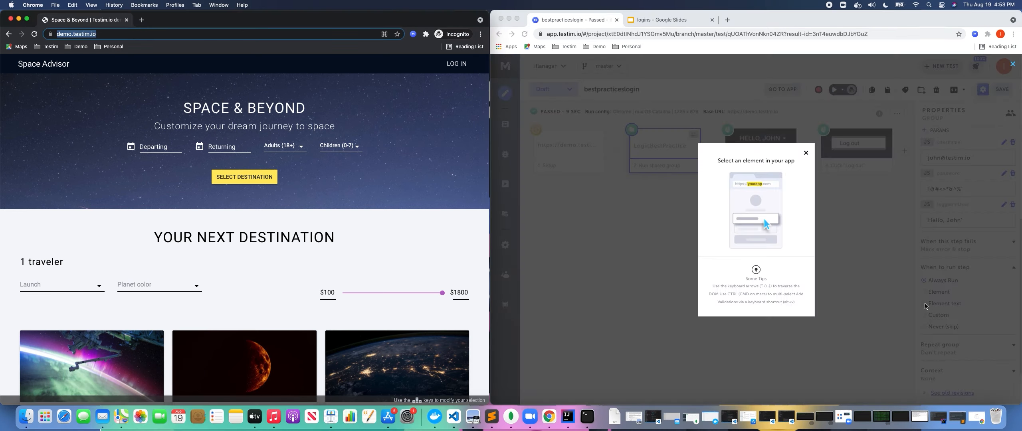
click(461, 65)
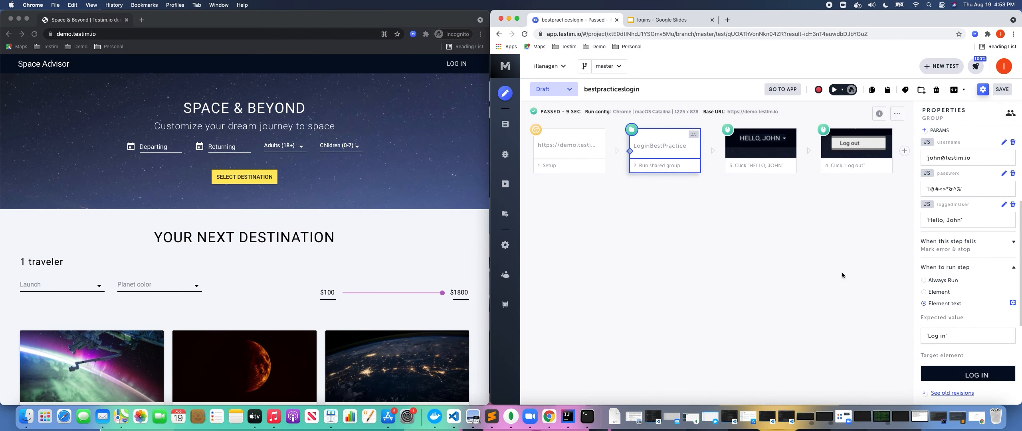
click(784, 151)
shift+click(850, 150)
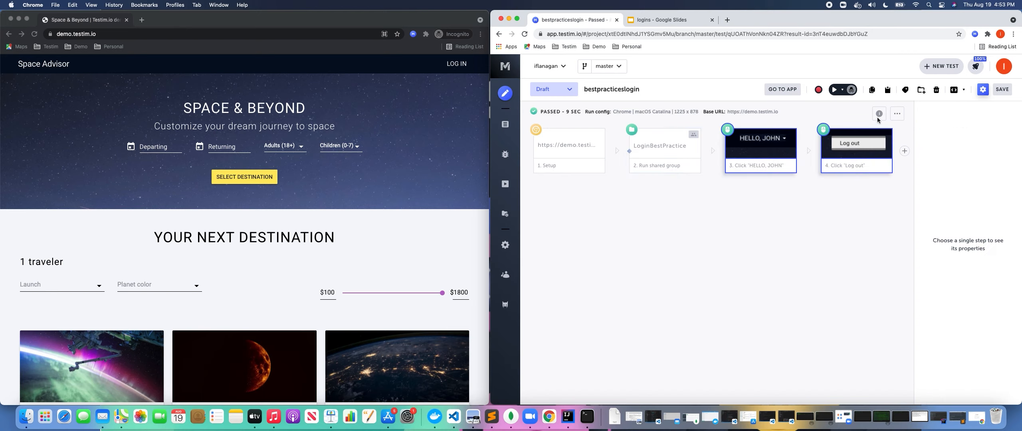
Group the 'HELLO, JOHN' and 'Log out' steps into a shared group named LogoutBestPractices.
click(921, 90)
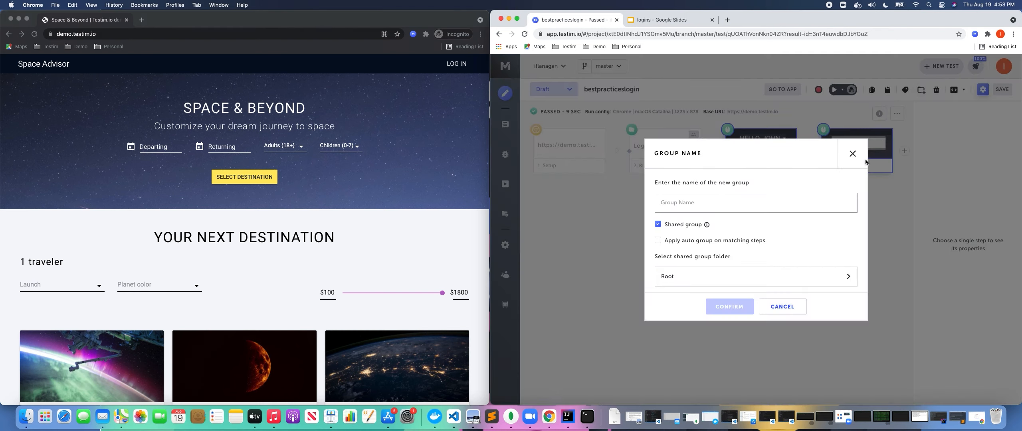
text(Logout)
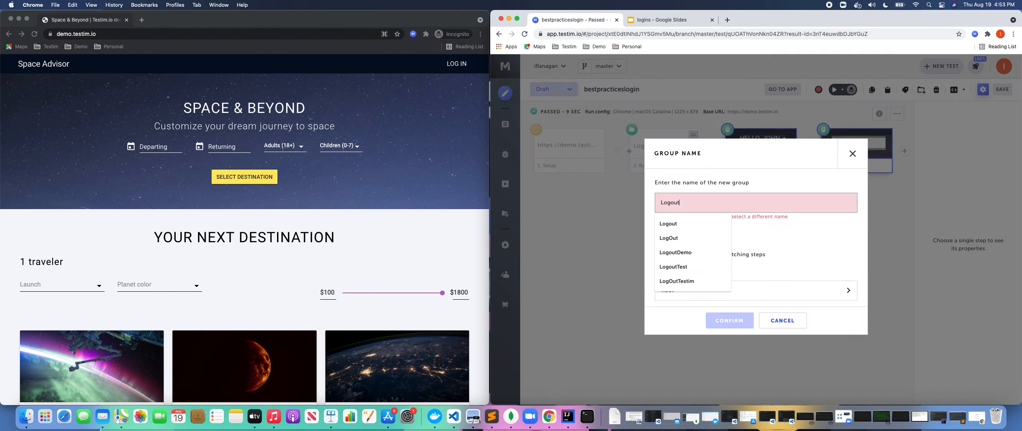
text(BestP)
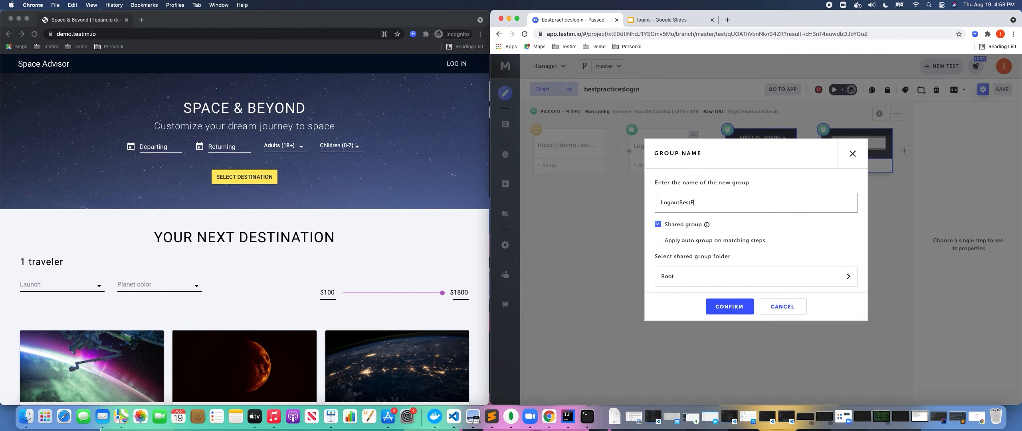
text(ractices)
click(736, 307)
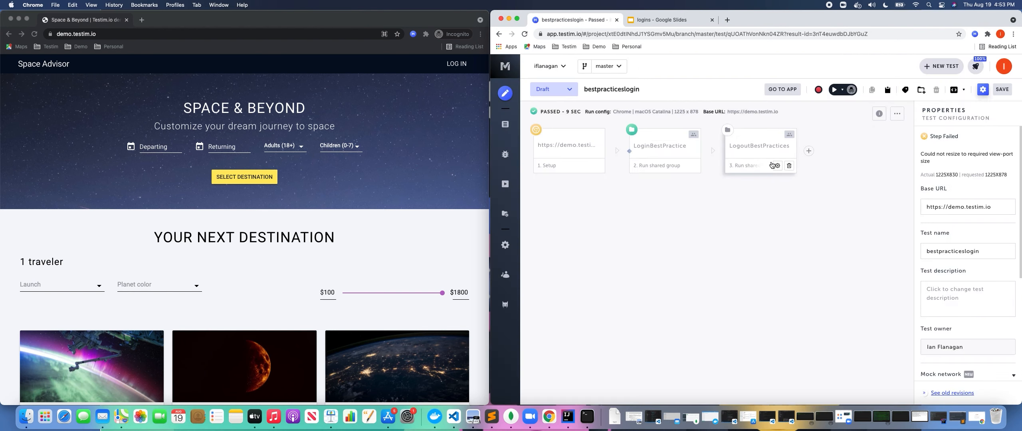
Review the LoginBestPractice group, rerun the bestpracticeslogin test, then show slide 2 of 'logins'.
double_click(675, 149)
mouse_move(713, 218)
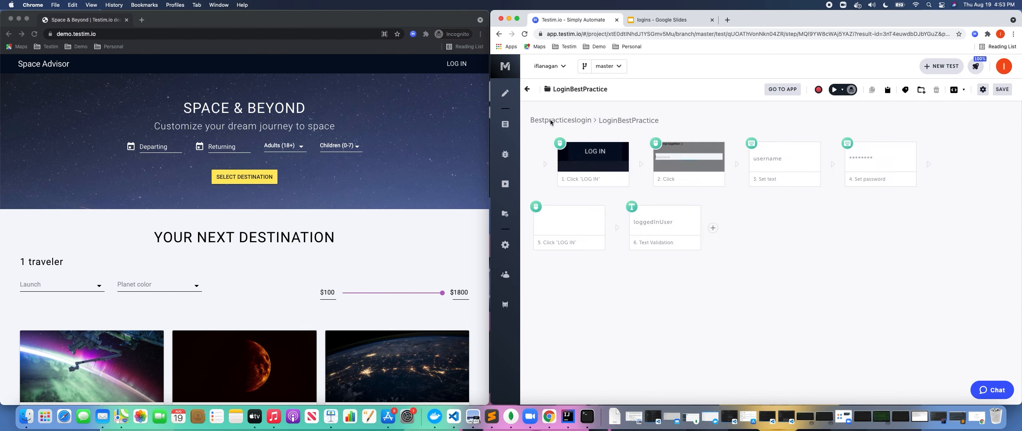
click(527, 89)
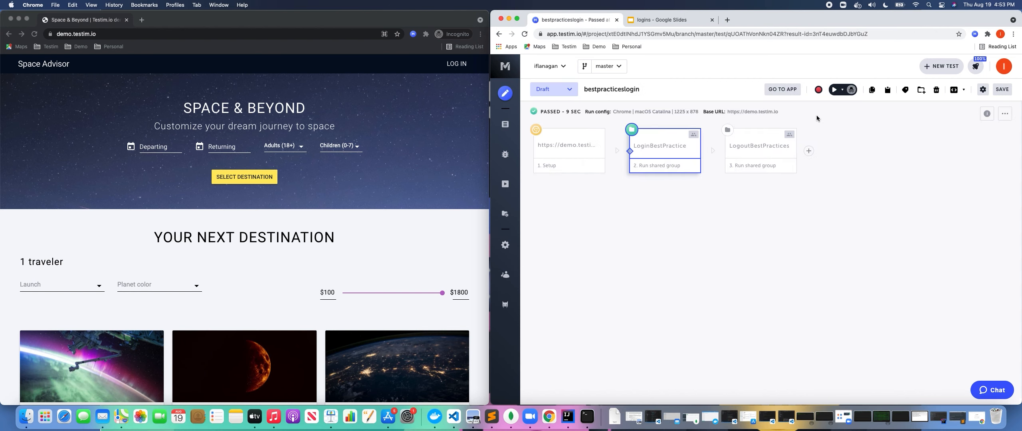
click(835, 89)
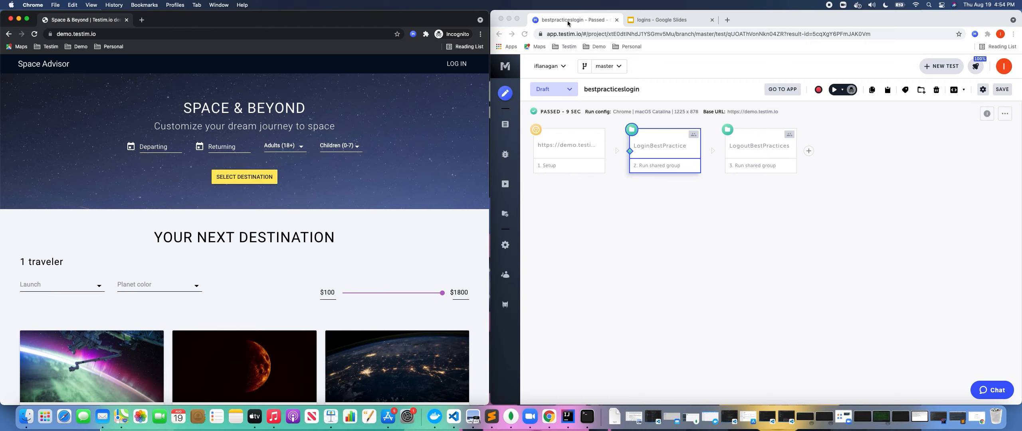
click(650, 19)
click(557, 156)
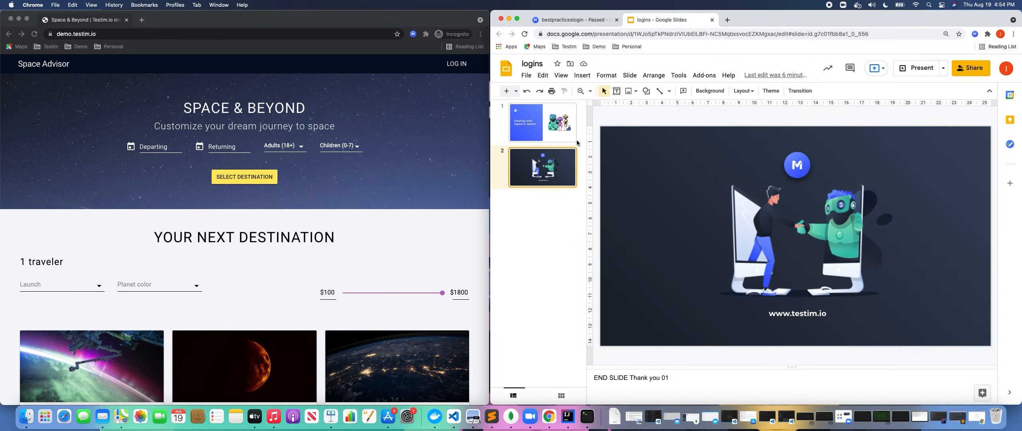